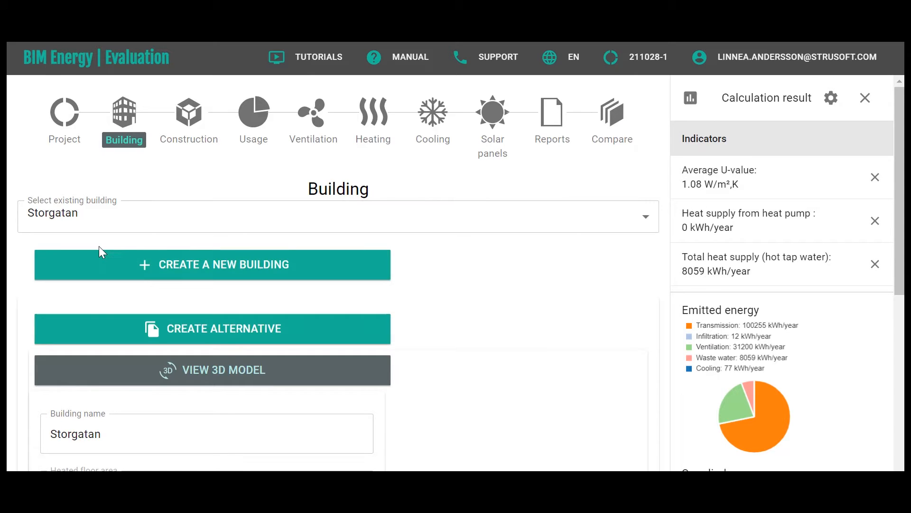
# Step: Start an alternative of the Storgatan building and name it Storgatan alt1
pyautogui.click(192, 340)
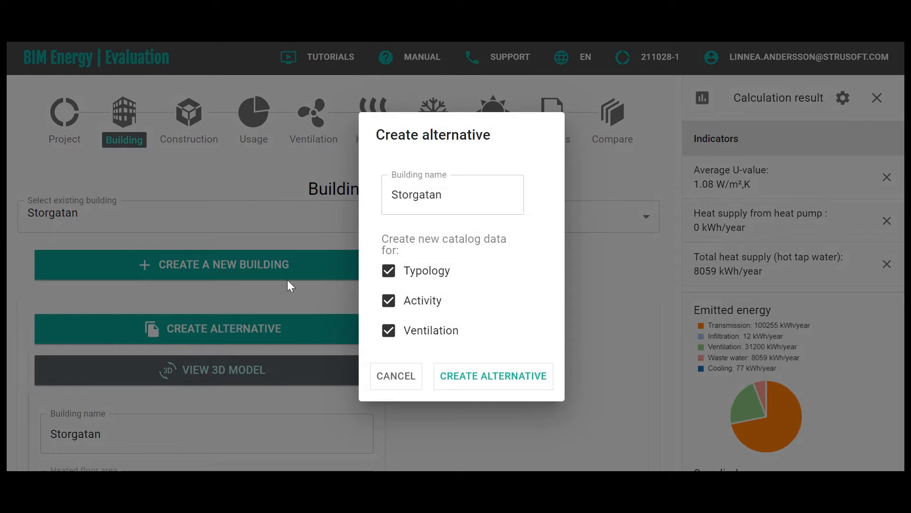
pyautogui.click(446, 197)
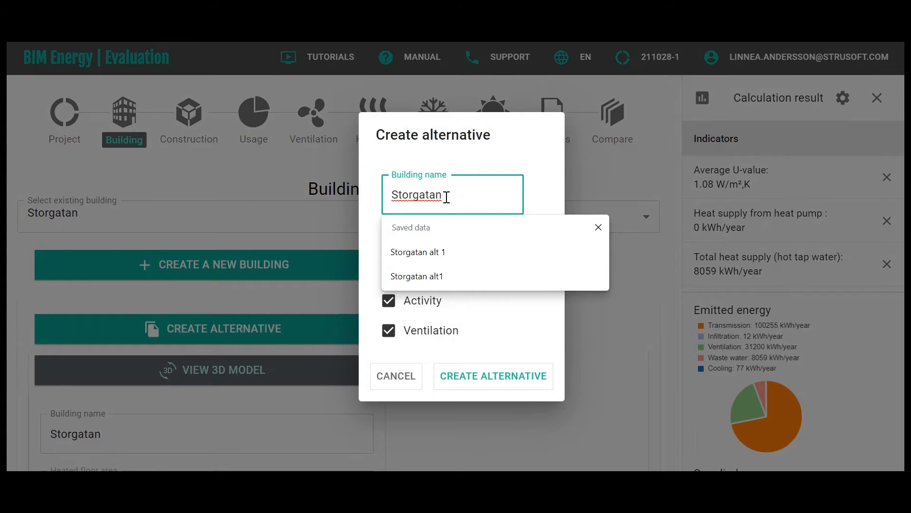
pyautogui.click(514, 170)
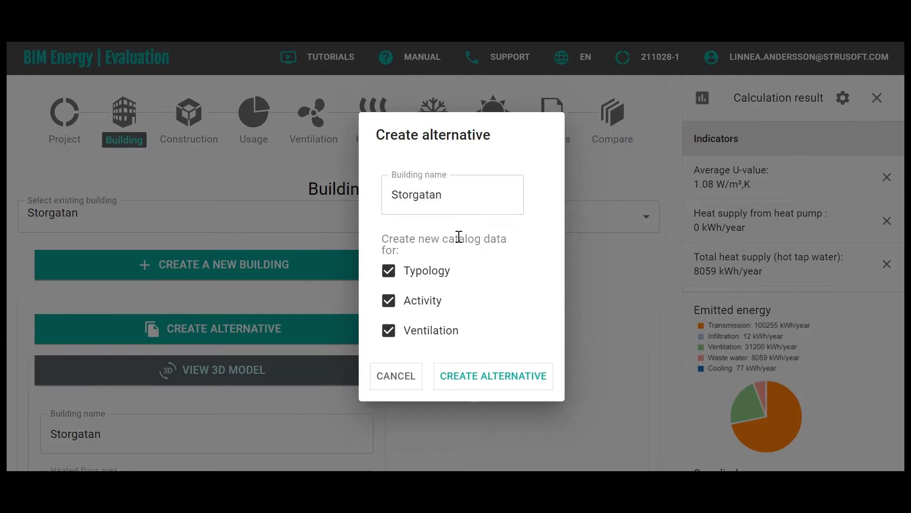
pyautogui.click(488, 195)
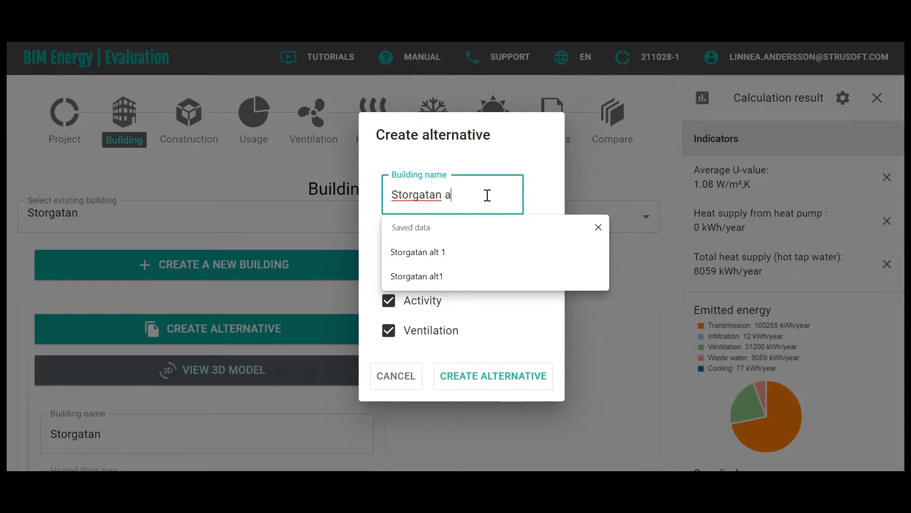
pyautogui.write('alt1')
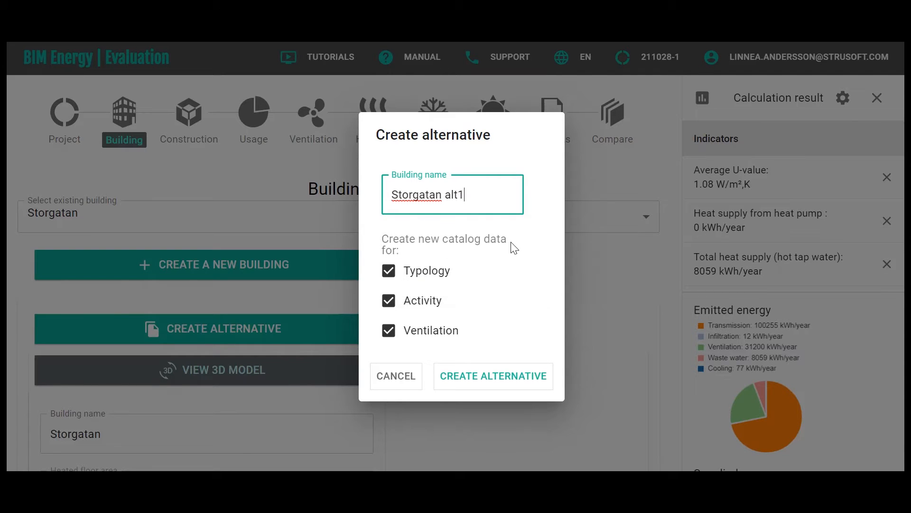
pyautogui.click(514, 248)
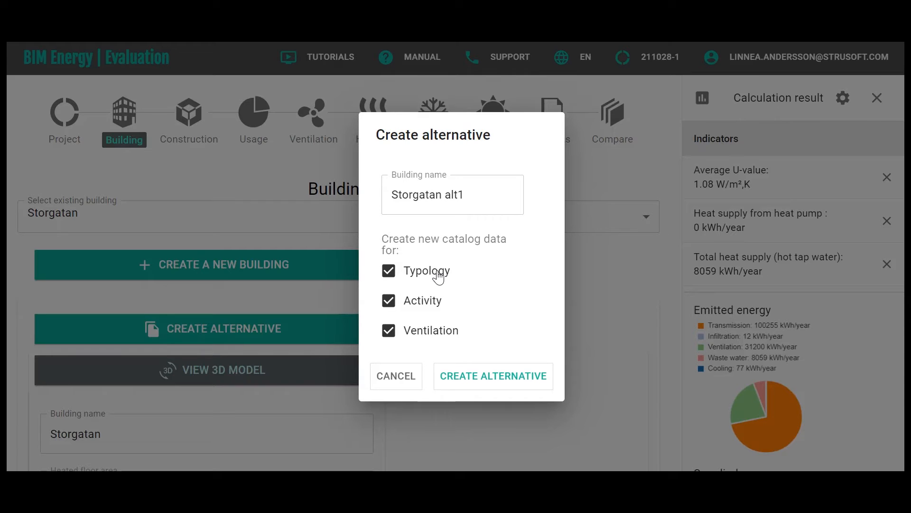
# Step: Exclude Activity from the new catalog data, keep Typology and Ventilation included, and create the alternative
pyautogui.click(388, 274)
pyautogui.click(388, 274)
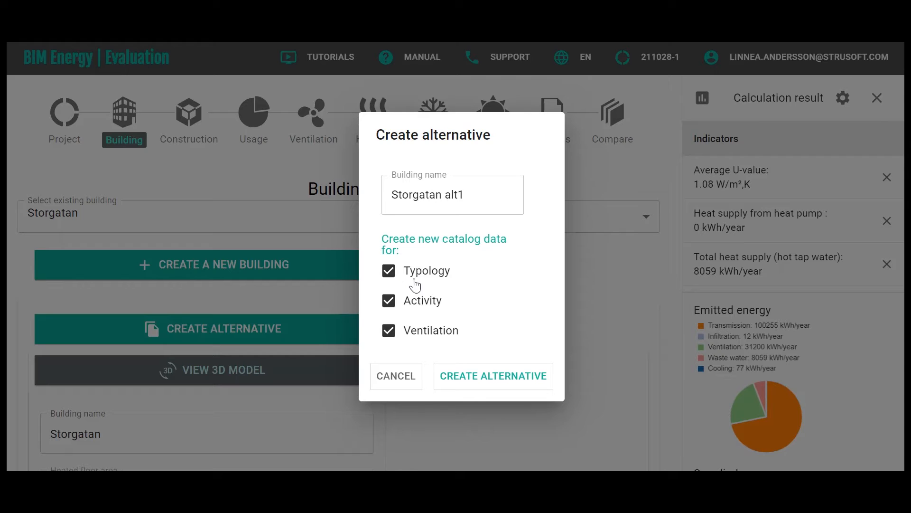
pyautogui.click(388, 301)
pyautogui.click(478, 387)
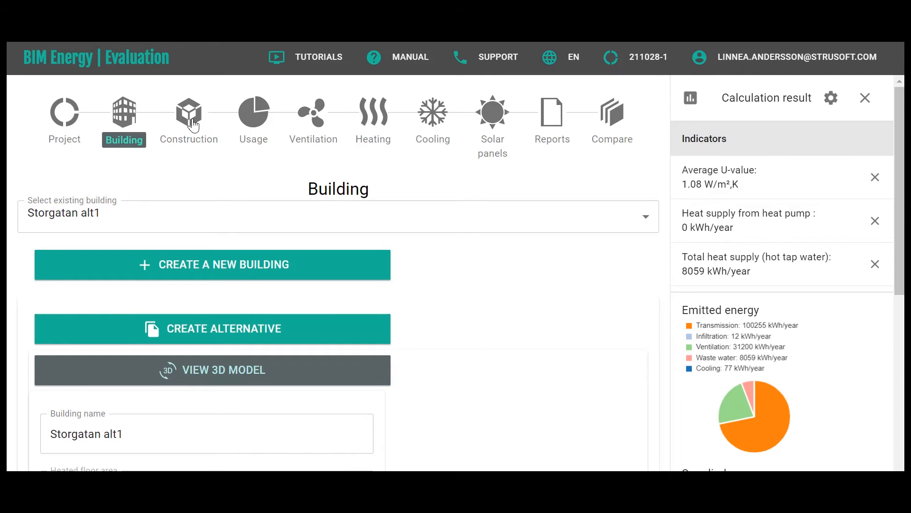
# Step: Review the constructions and thermal bridges of the typology Poorly insulated heavy building alternative Storgatan alt1
pyautogui.click(192, 125)
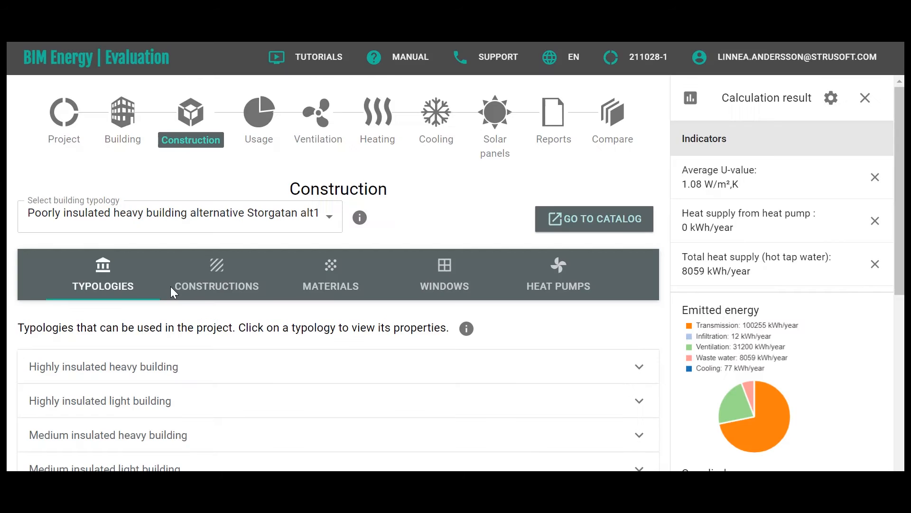
pyautogui.scroll(-1, 204, 306)
pyautogui.scroll(-1, 204, 306)
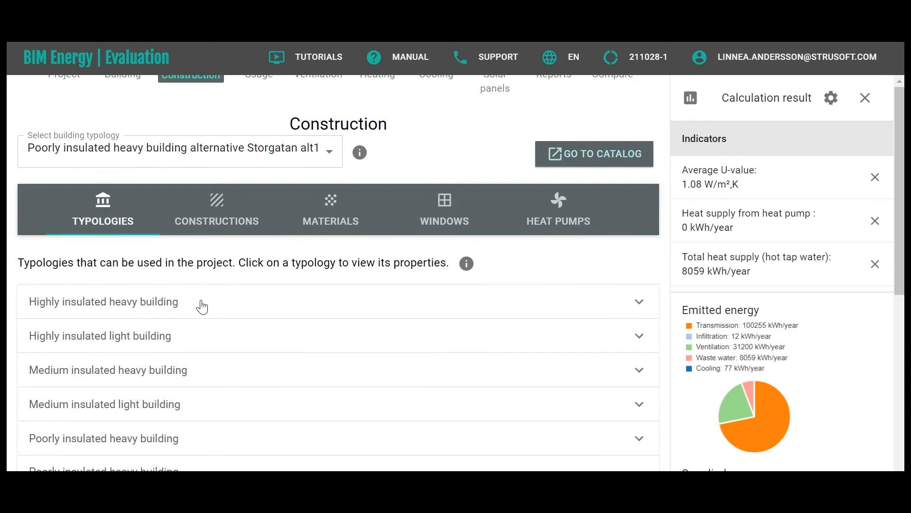
pyautogui.scroll(-3, 155, 269)
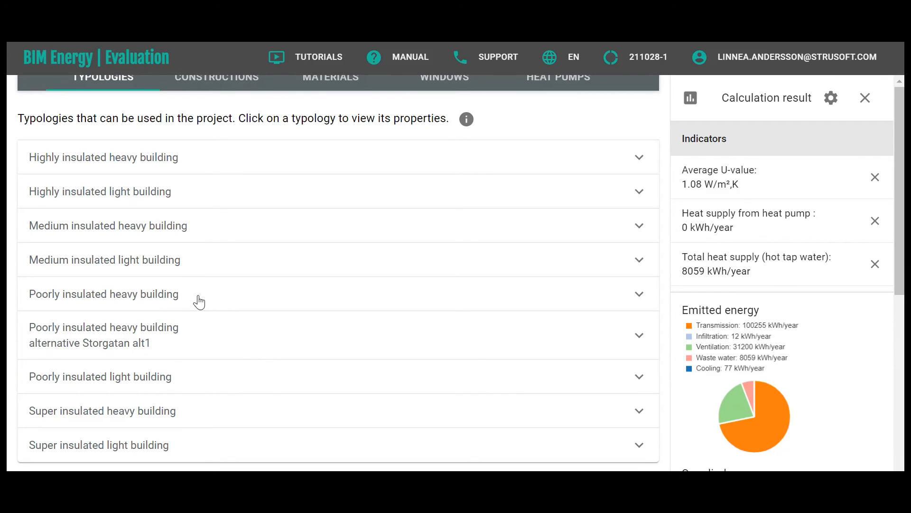
pyautogui.click(181, 333)
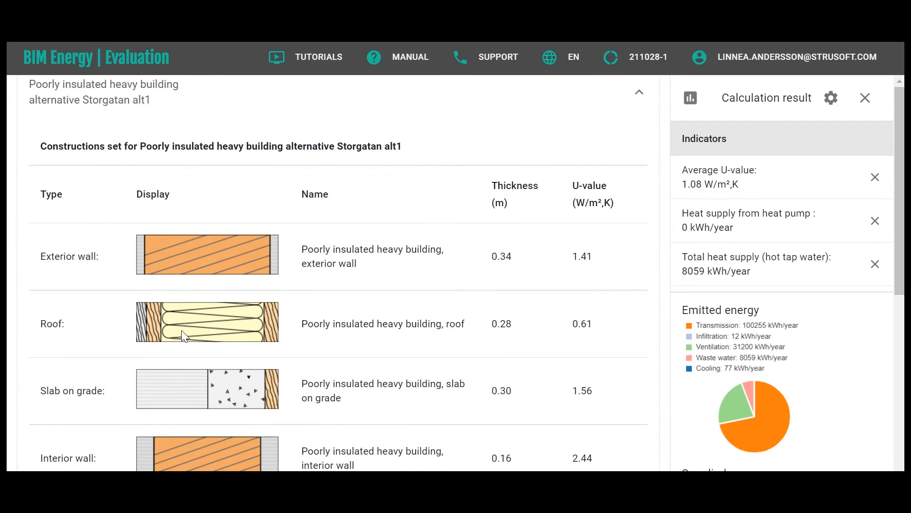
pyautogui.scroll(-8, 199, 295)
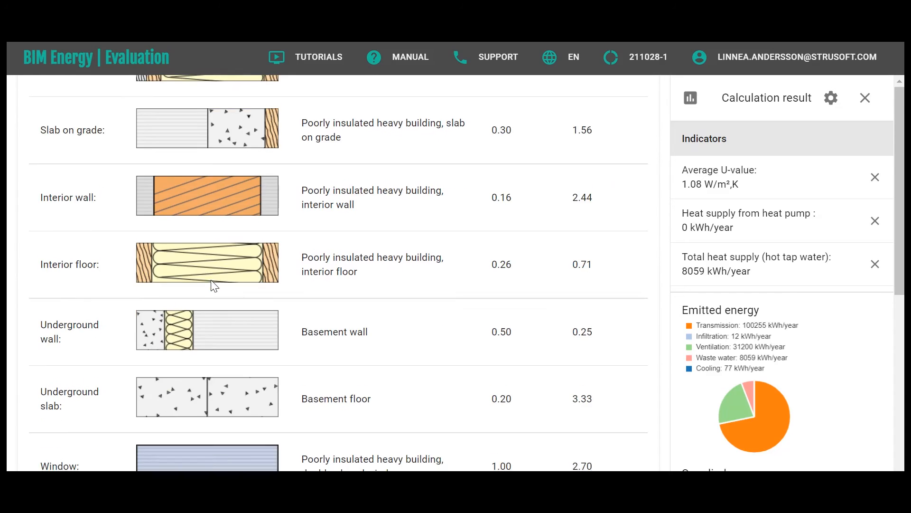
pyautogui.scroll(-3, 213, 285)
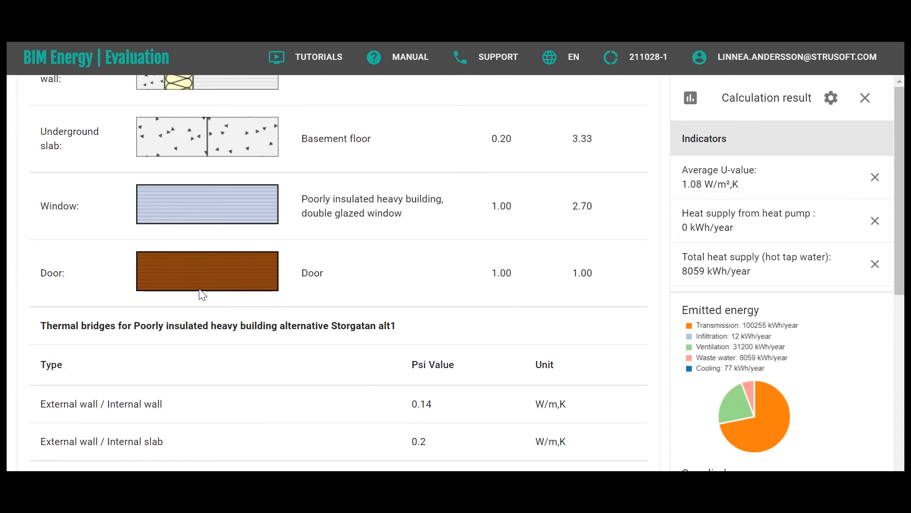
pyautogui.scroll(-4, 254, 319)
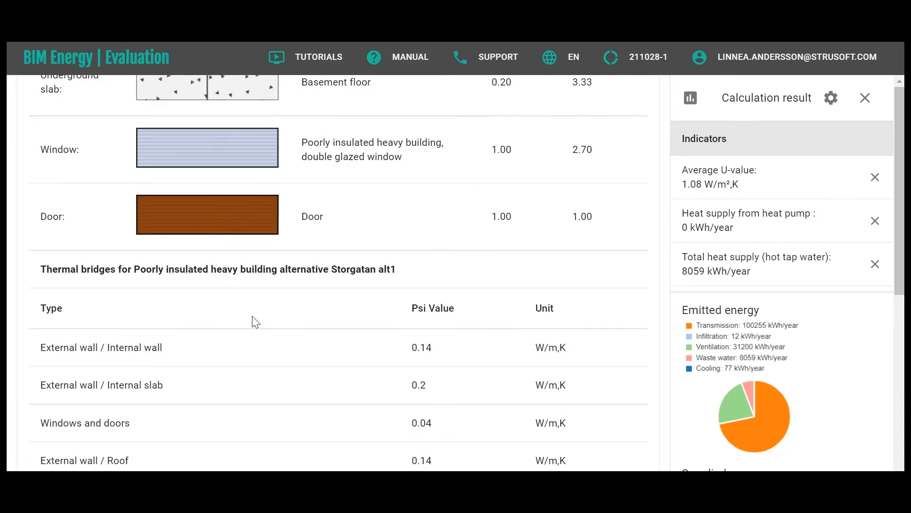
pyautogui.scroll(5, 254, 317)
pyautogui.scroll(12, 254, 311)
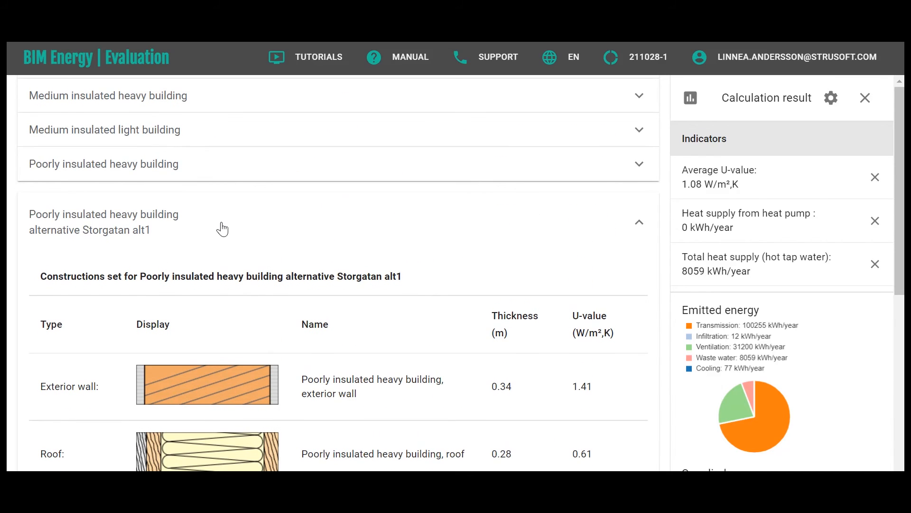
pyautogui.click(223, 230)
pyautogui.scroll(5, 222, 230)
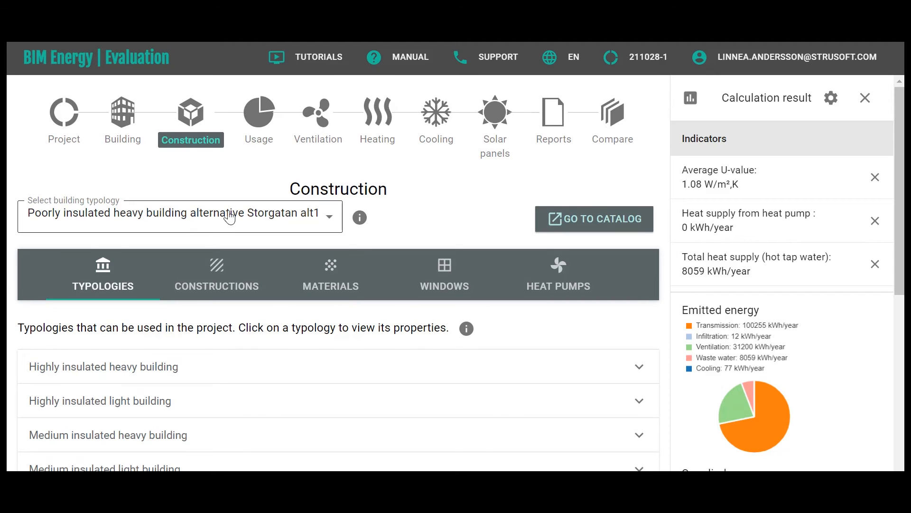
# Step: Review the settings of the alternative's ventilation system, from supply air temperatures to control case, and close them without changes
pyautogui.click(320, 128)
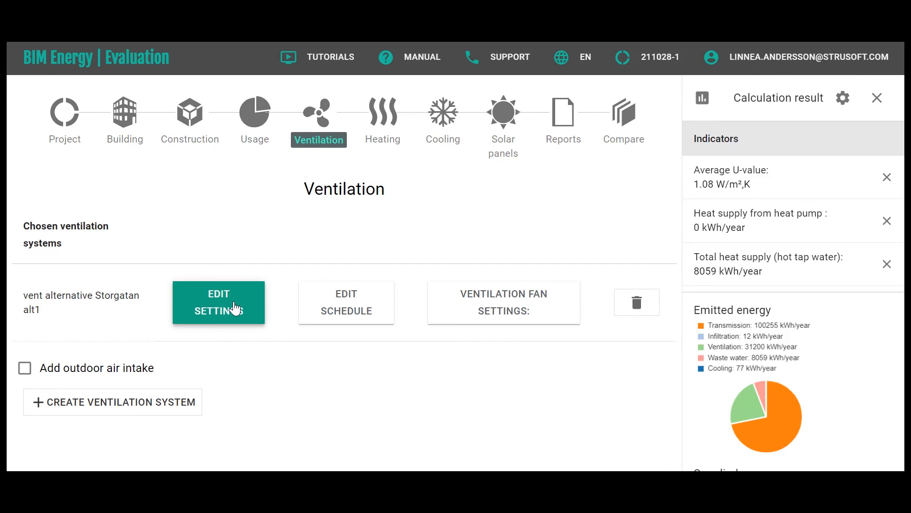
pyautogui.click(233, 305)
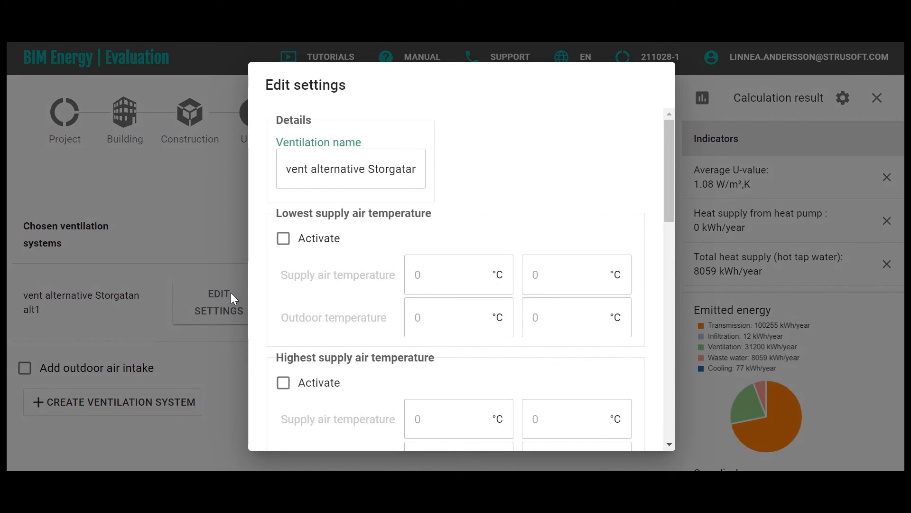
pyautogui.scroll(-3, 563, 217)
pyautogui.scroll(-10, 563, 218)
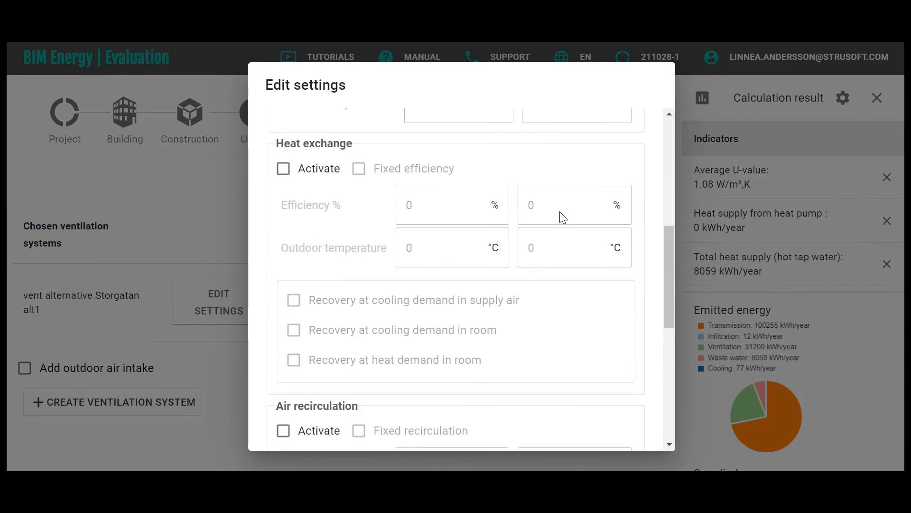
pyautogui.scroll(-2, 561, 218)
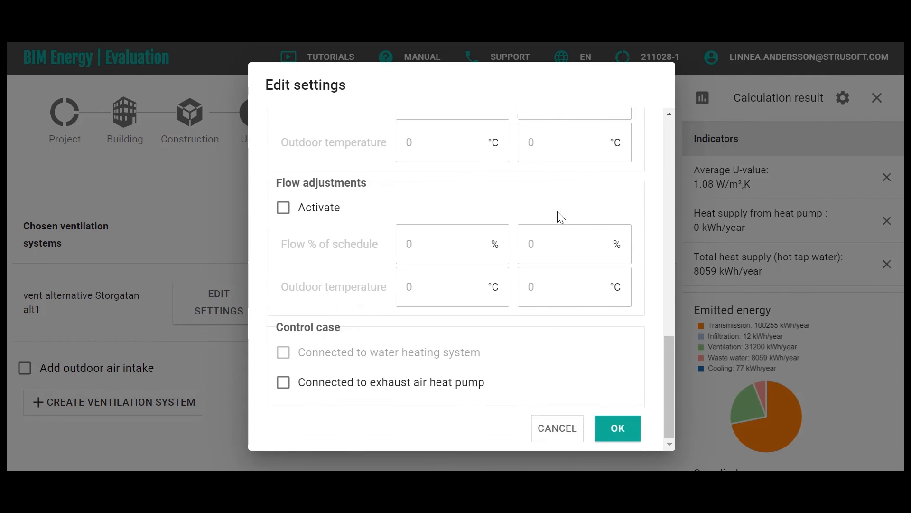
pyautogui.scroll(15, 558, 216)
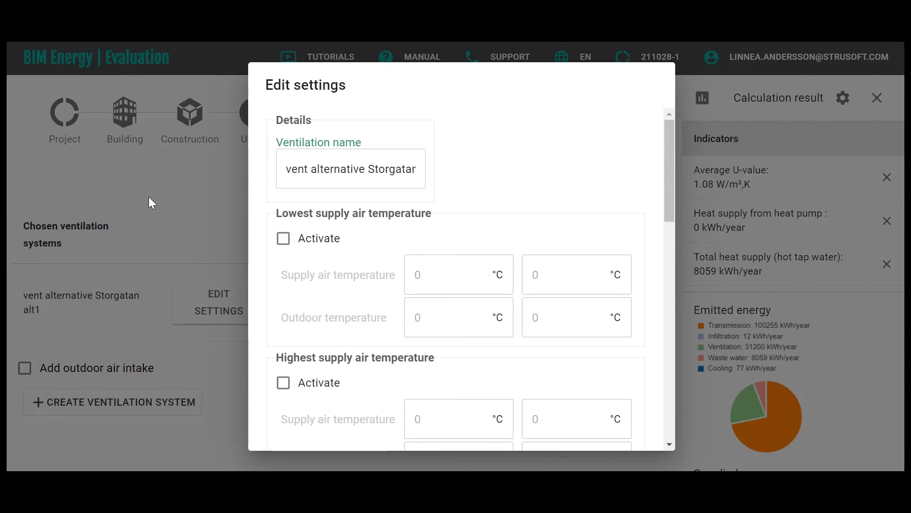
pyautogui.click(190, 229)
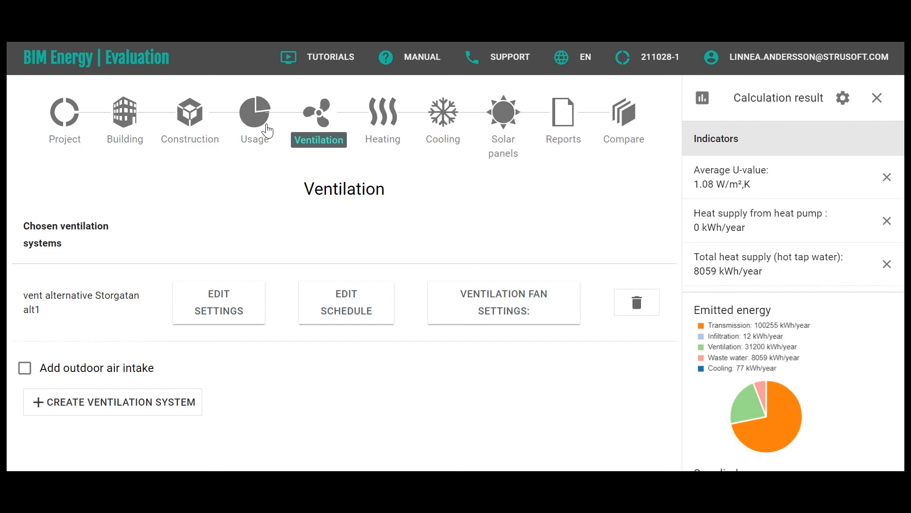
# Step: Check which usage templates are available for the alternative, keeping Detached house selected
pyautogui.click(257, 132)
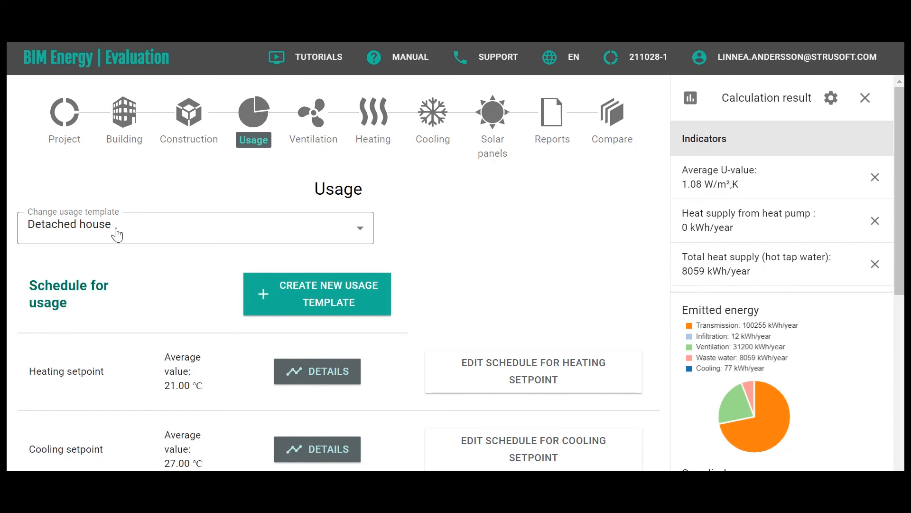
pyautogui.click(145, 232)
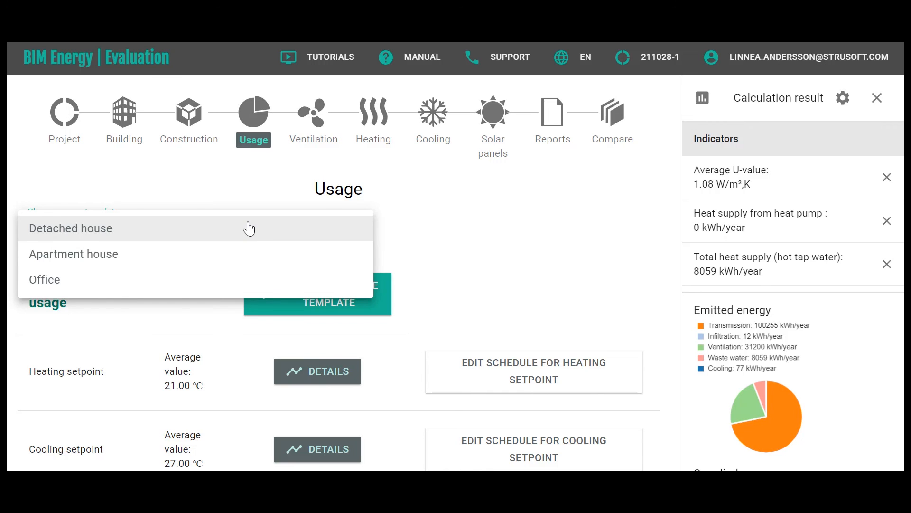
pyautogui.click(458, 219)
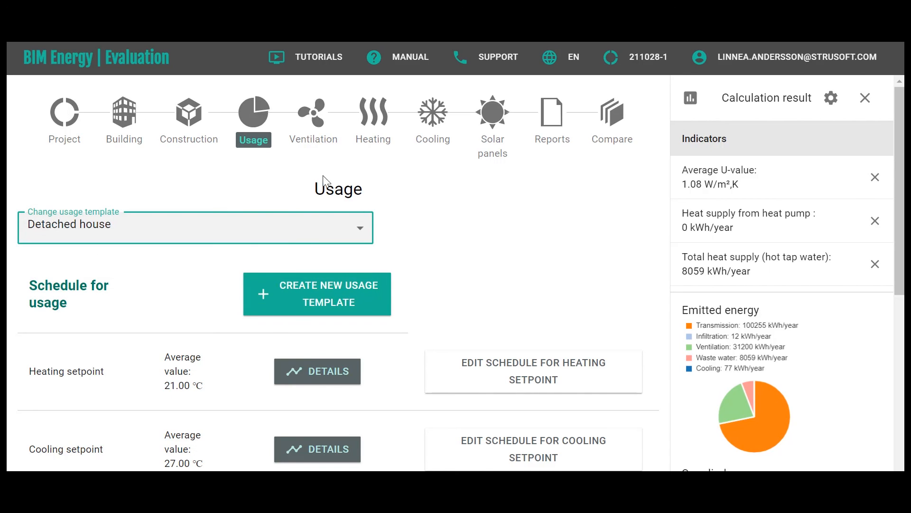